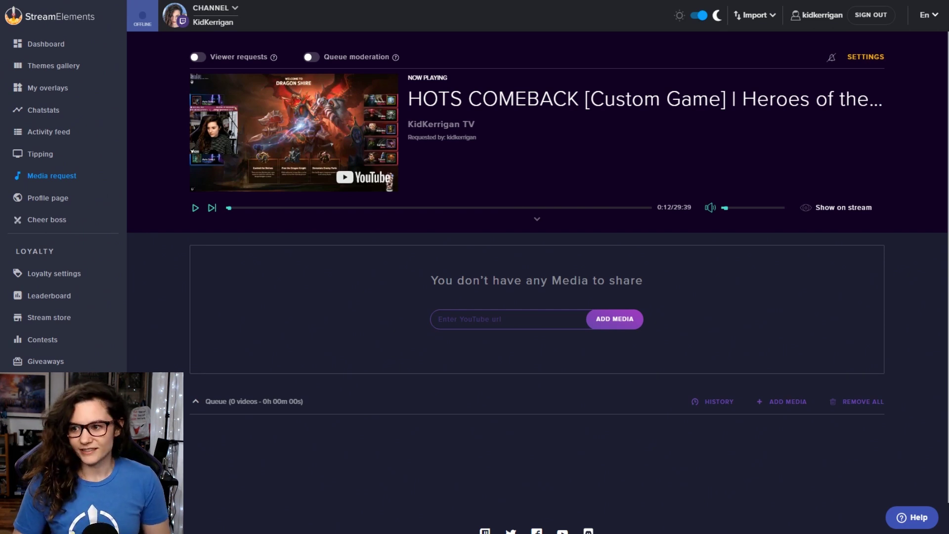
Switch viewer requests off and toggle queue moderation on and off to show and hide Pending Approval.
left_click(198, 57)
mouse_move(274, 59)
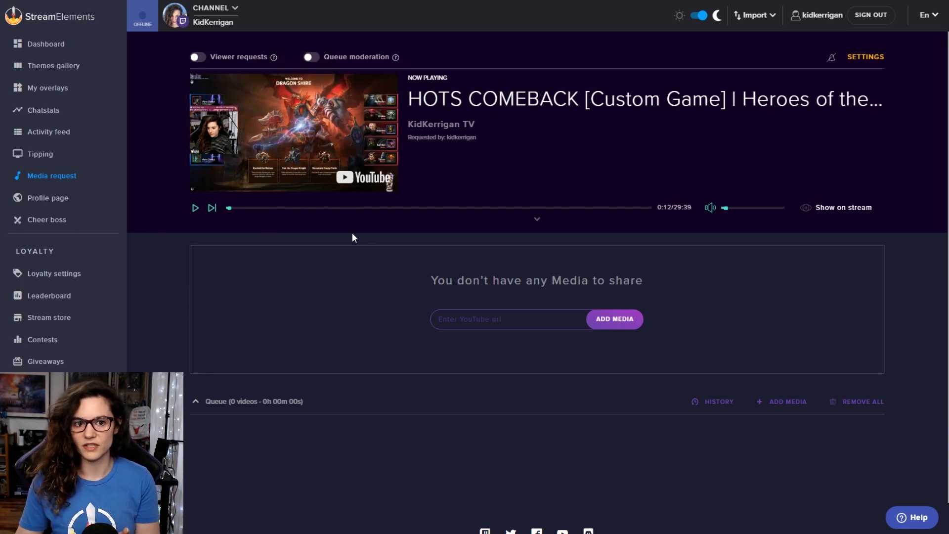
left_click(312, 57)
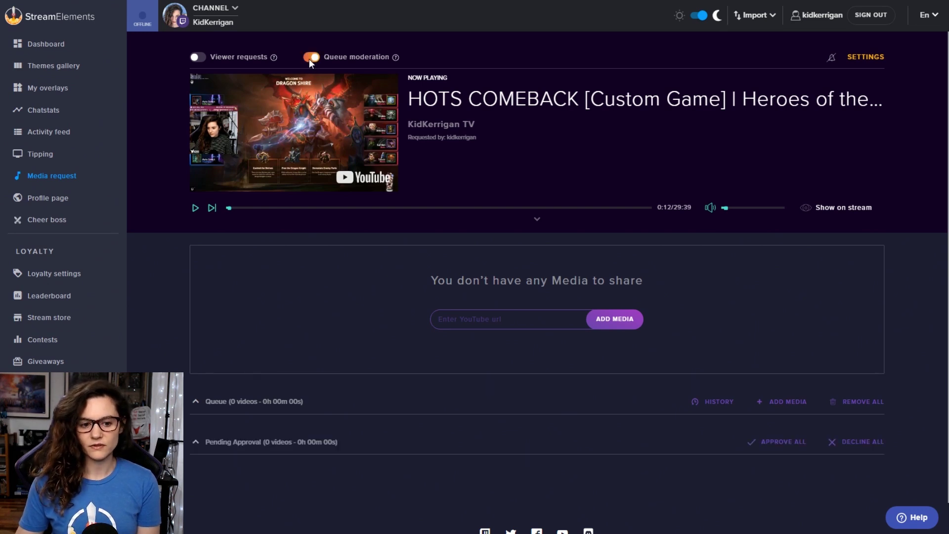
left_click(309, 58)
left_click(314, 56)
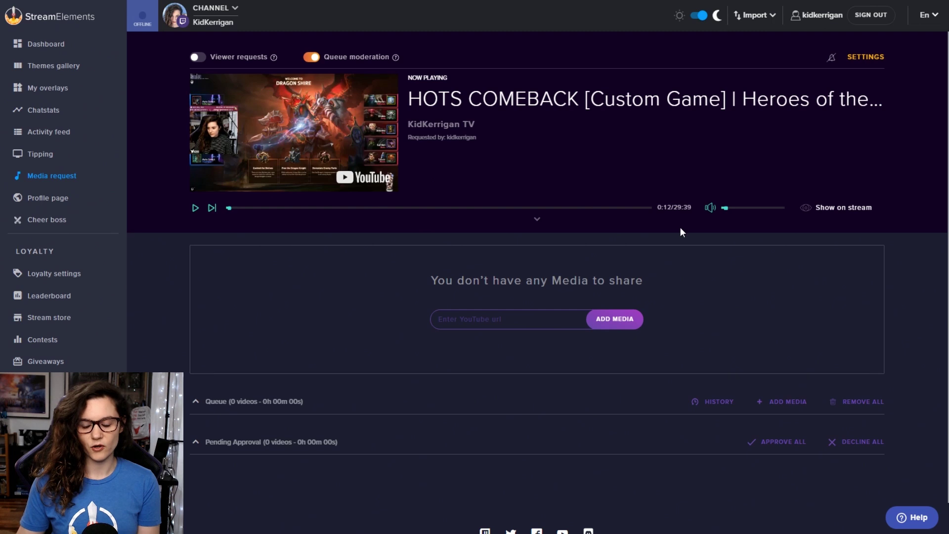
scroll(675, 228, "down", 1)
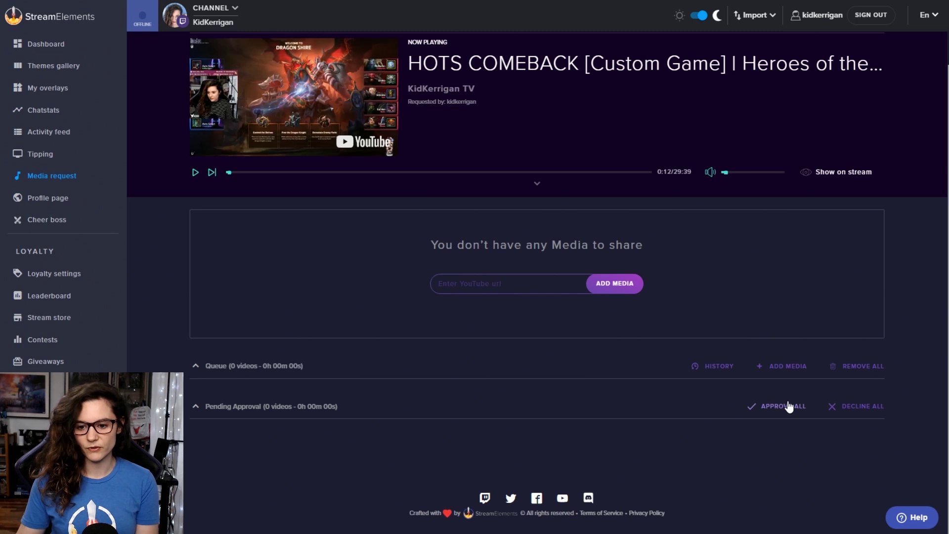
scroll(438, 245, "up", 1)
left_click(311, 57)
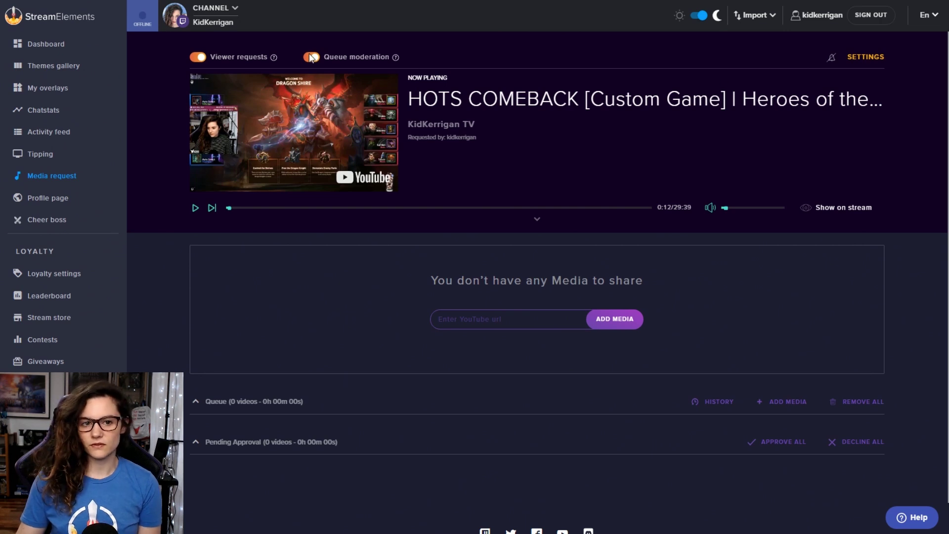
Turn on moderator notifications, play the current video, and seek to 3:11 then back to 0:42.
left_click(833, 58)
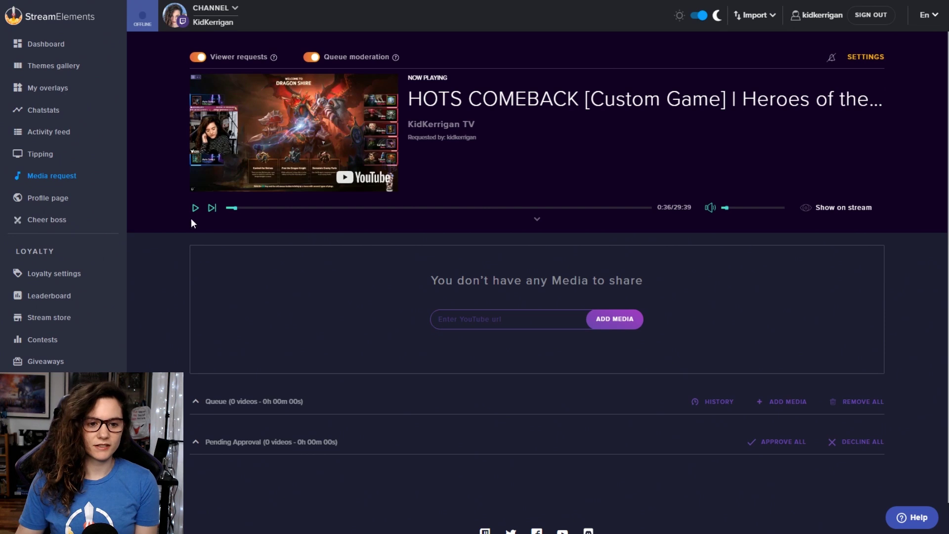
left_click(194, 211)
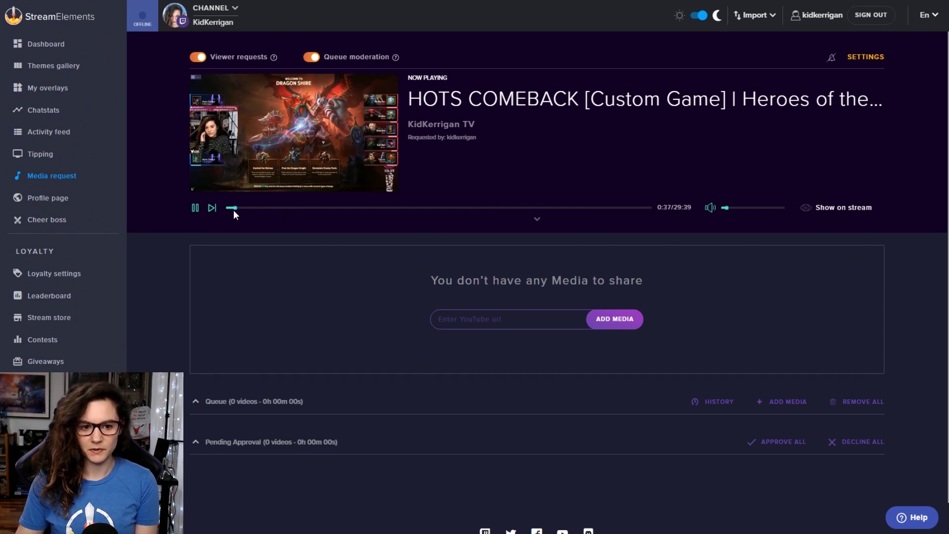
left_click(272, 208)
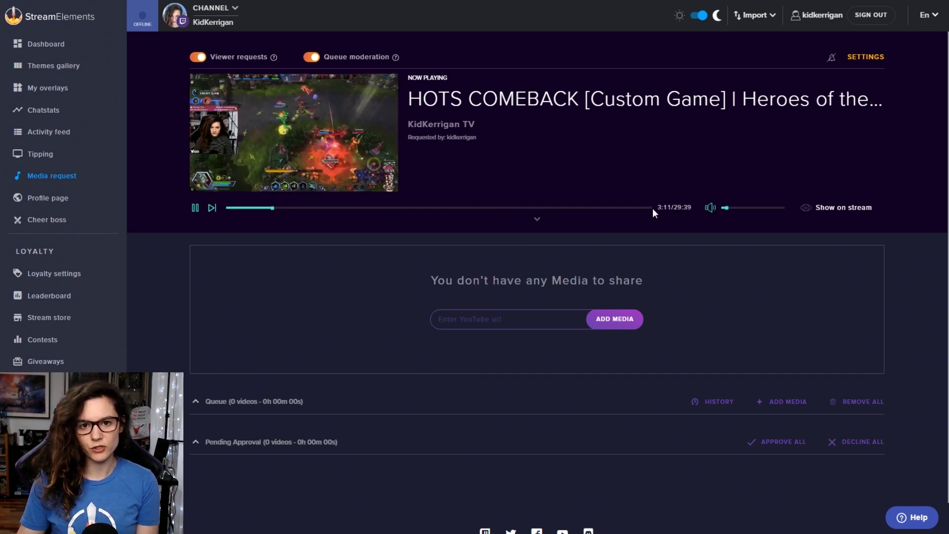
left_click(235, 208)
Pause and resume the video, then toggle Show on stream on and off.
left_click(195, 208)
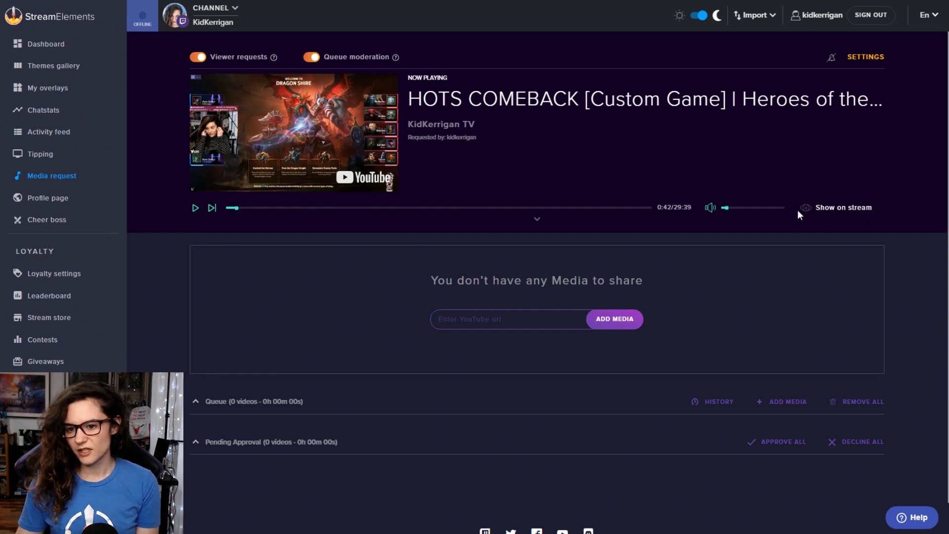
left_click(195, 209)
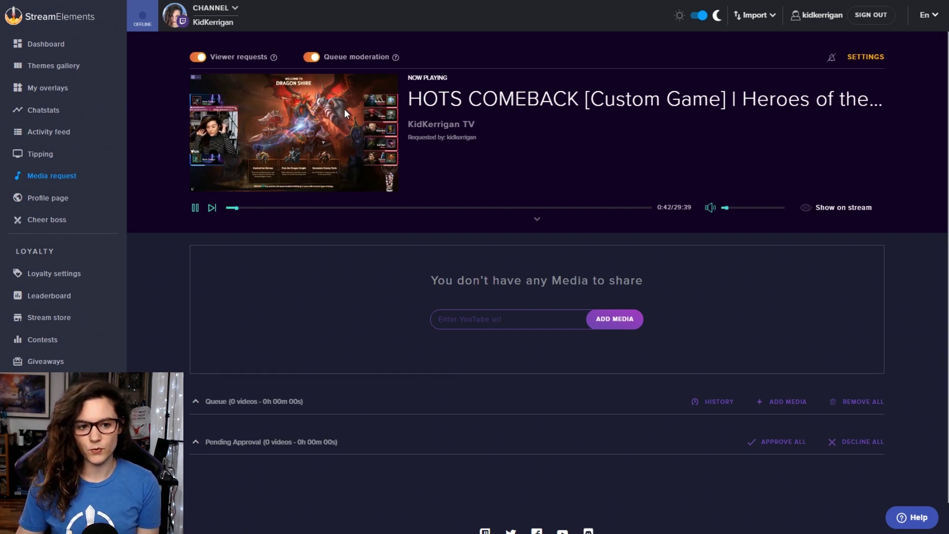
left_click(807, 210)
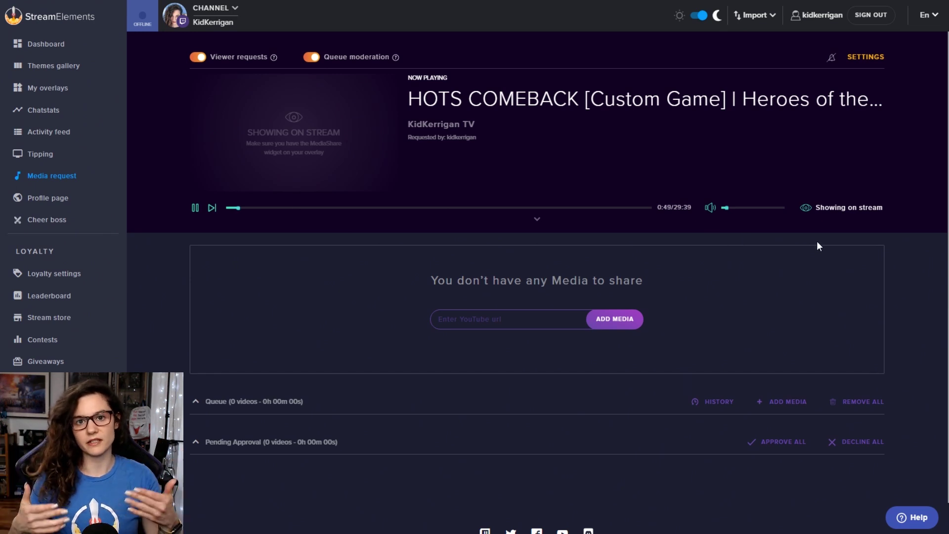
left_click(822, 207)
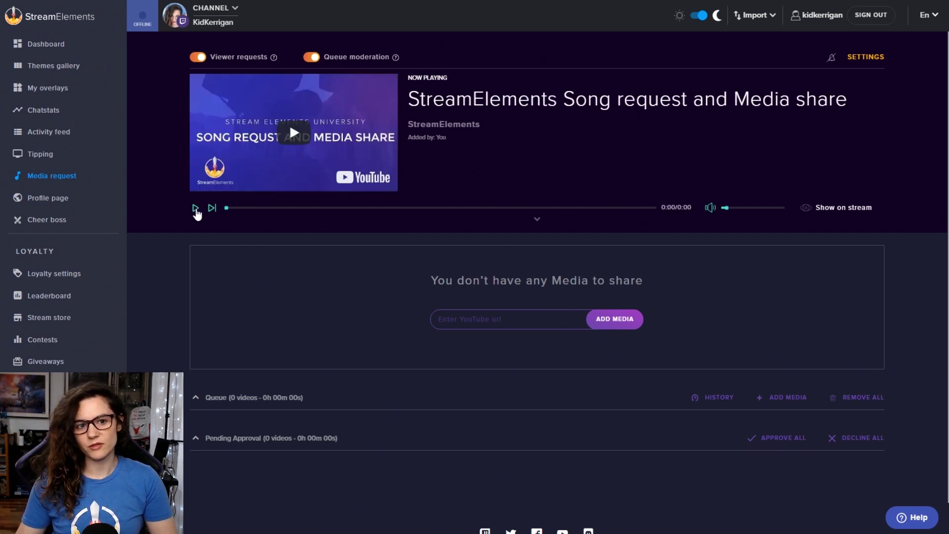
Play the 'Song request and Media share' video briefly and pause it at 0:02.
left_click(196, 209)
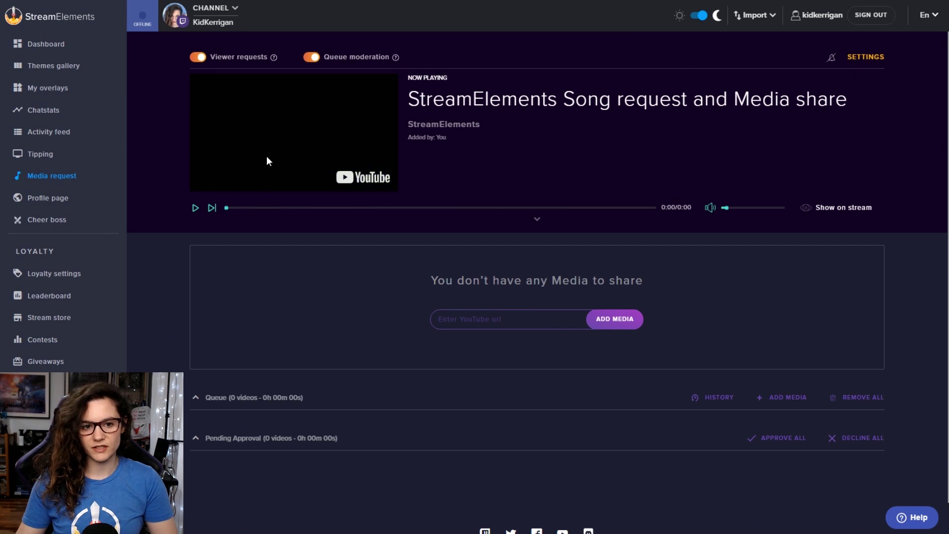
left_click(195, 208)
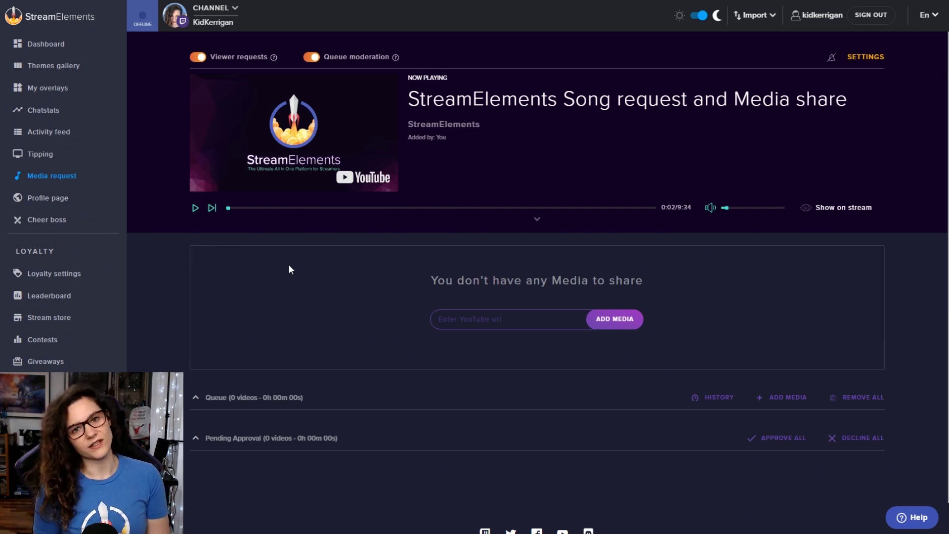
Paste a YouTube video link into the link field and submit it.
scroll(288, 269, "down", 1)
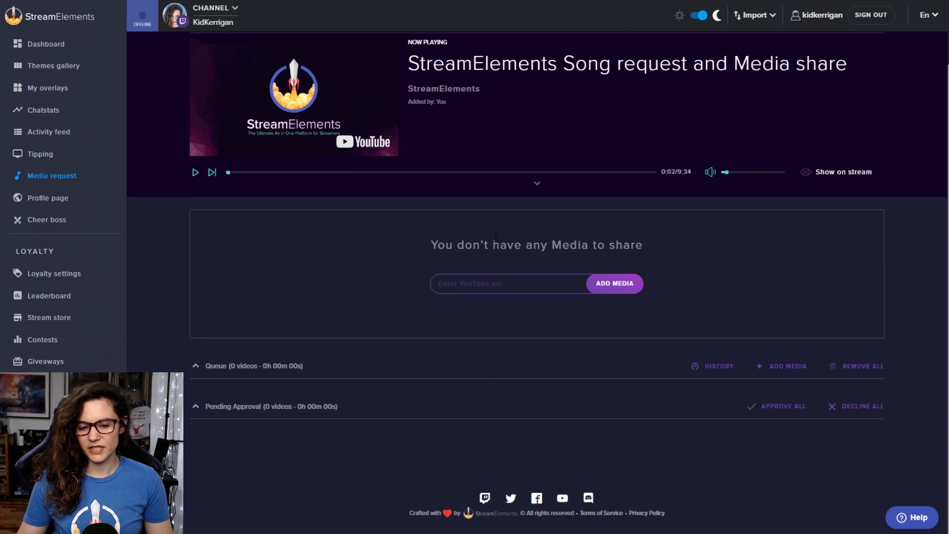
left_click_drag(430, 244, 667, 247)
left_click(720, 259)
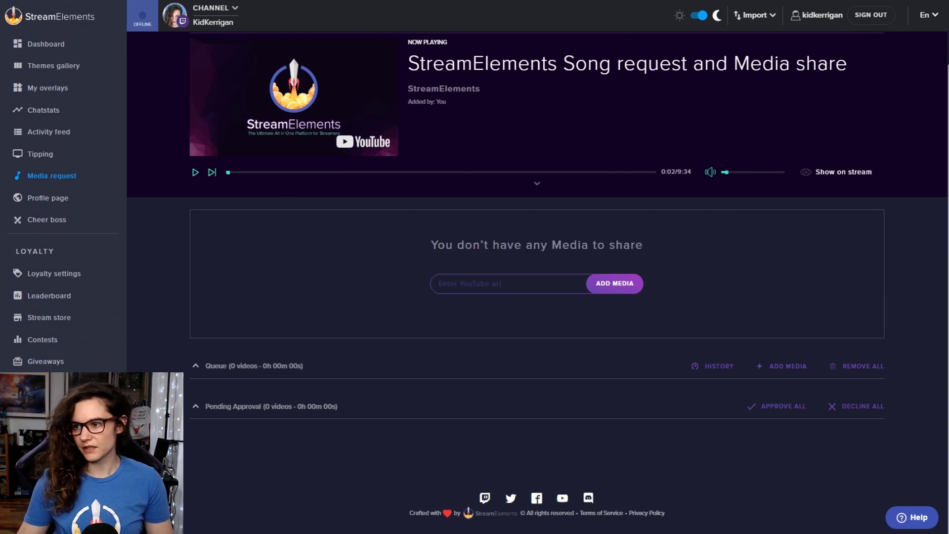
left_click(541, 286)
key("ctrl+v")
left_click(622, 289)
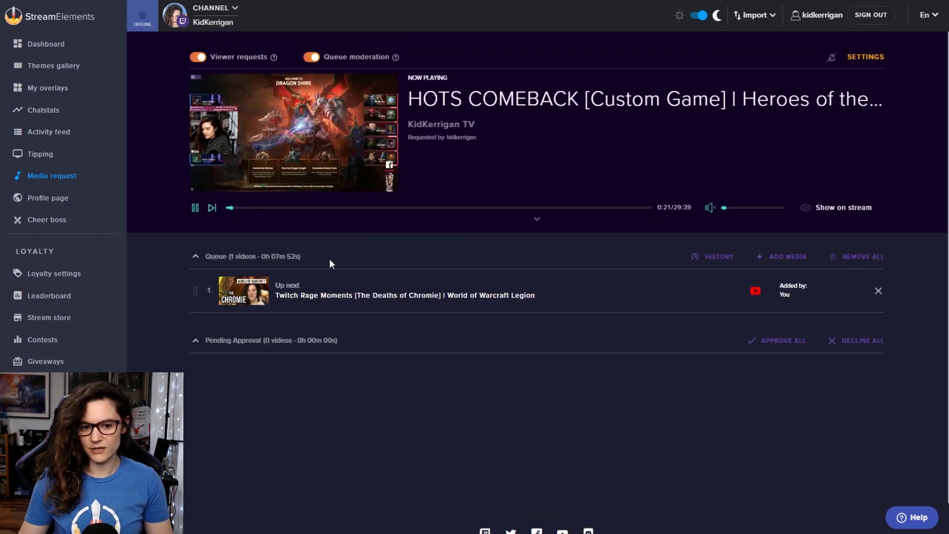
Add the 'Riding in Cars with Boys' video by its pasted link and move it up in the queue.
left_click(785, 256)
type("https://www.youtube.com/watch?v=LtoU2g37Kmc&t=8892s")
left_click(528, 311)
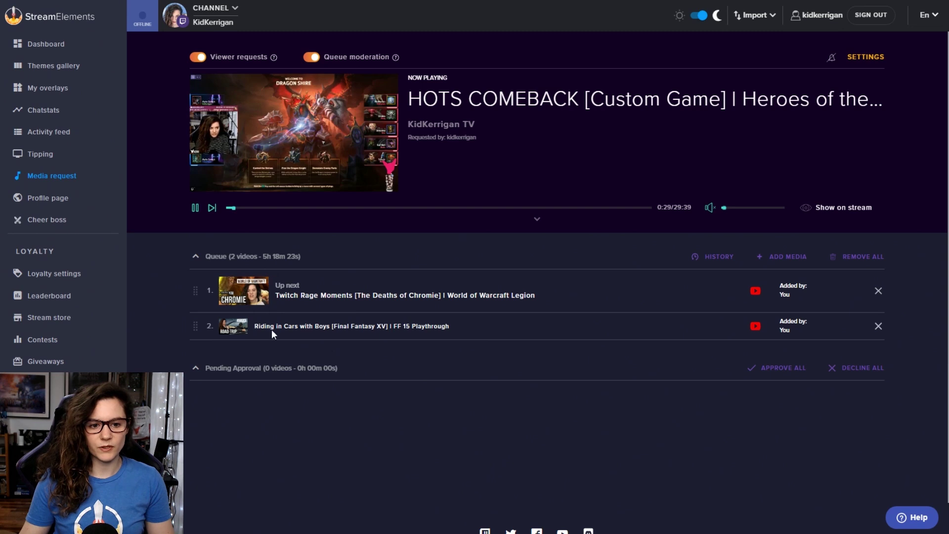
left_click_drag(195, 325, 195, 291)
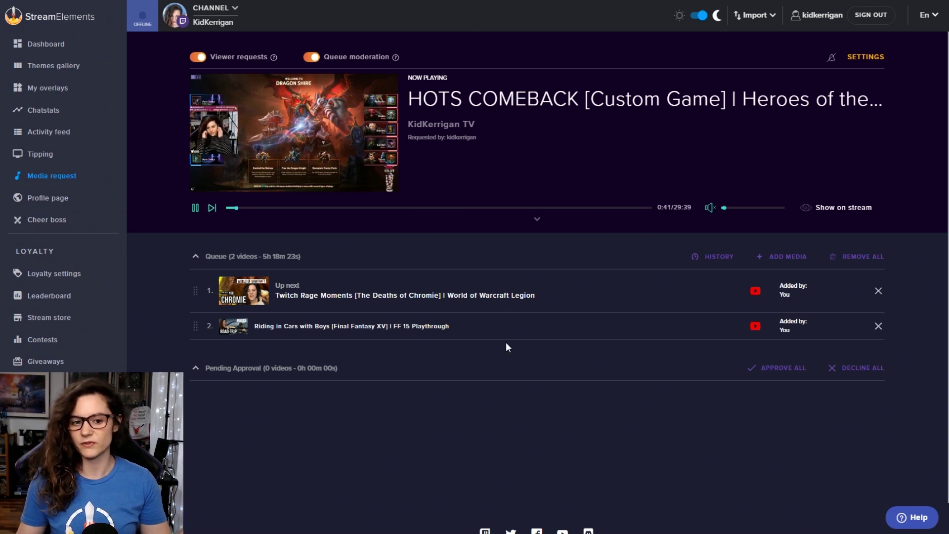
Review the full request history, remove Twitch Rage Moments from the queue, and open media request settings.
left_click(714, 262)
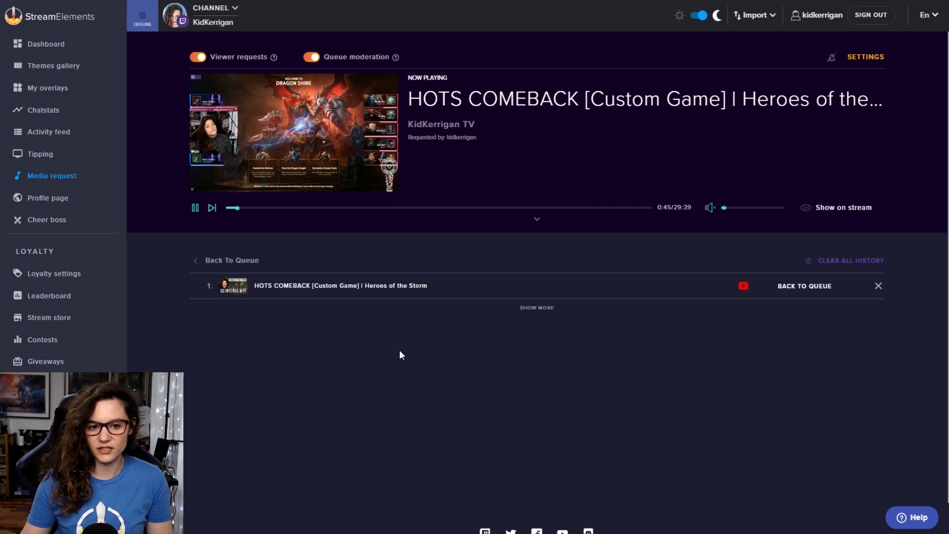
left_click(523, 309)
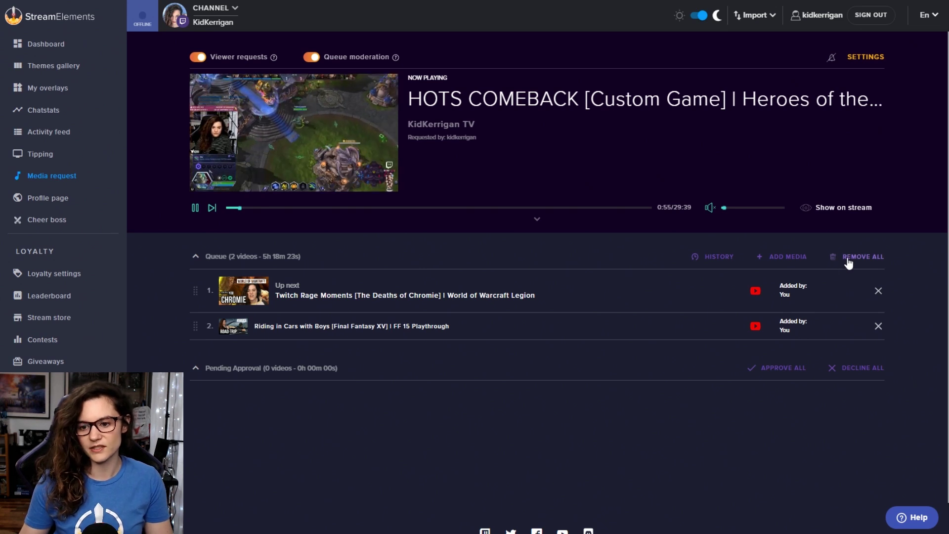
left_click(879, 291)
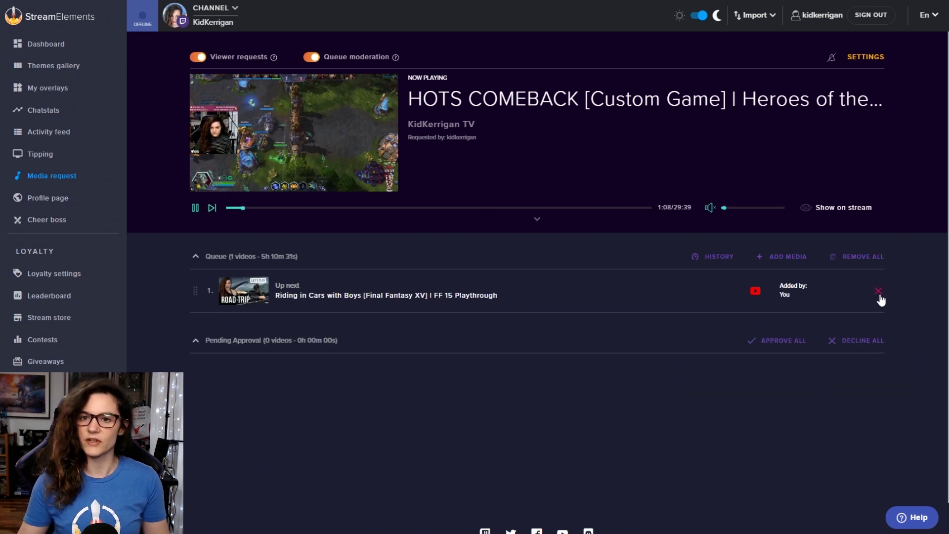
left_click(866, 57)
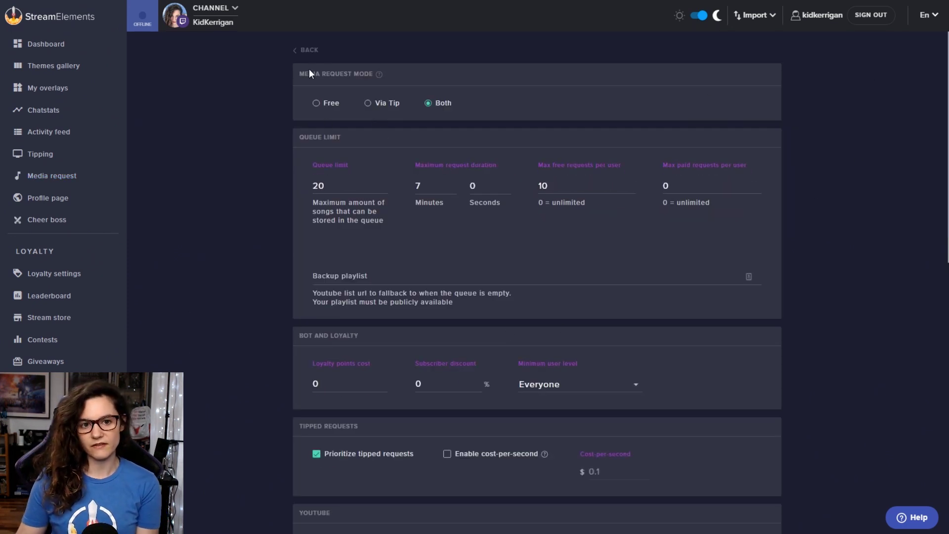
mouse_move(378, 76)
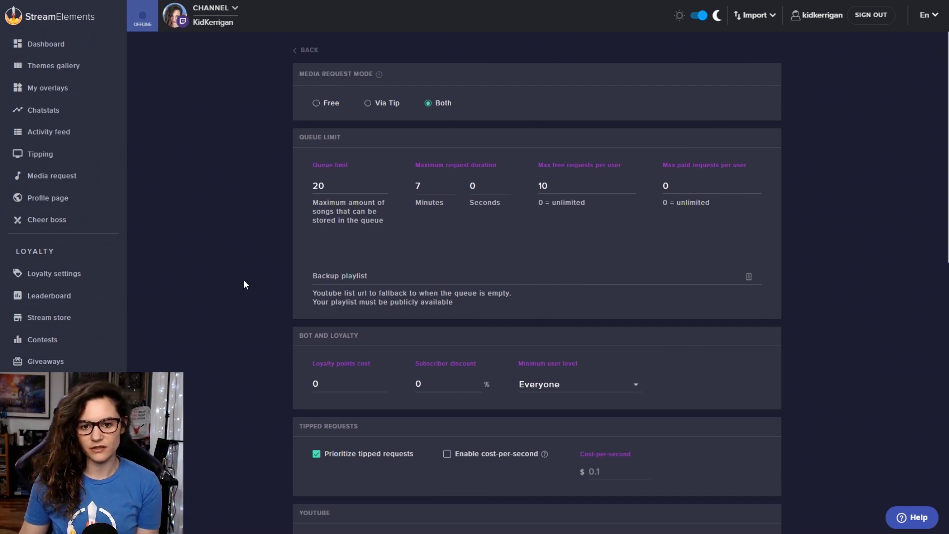
Set maximum request duration to 5 minutes and max free requests per user to 3, keeping queue limit 20.
left_click(324, 185)
double_click(323, 186)
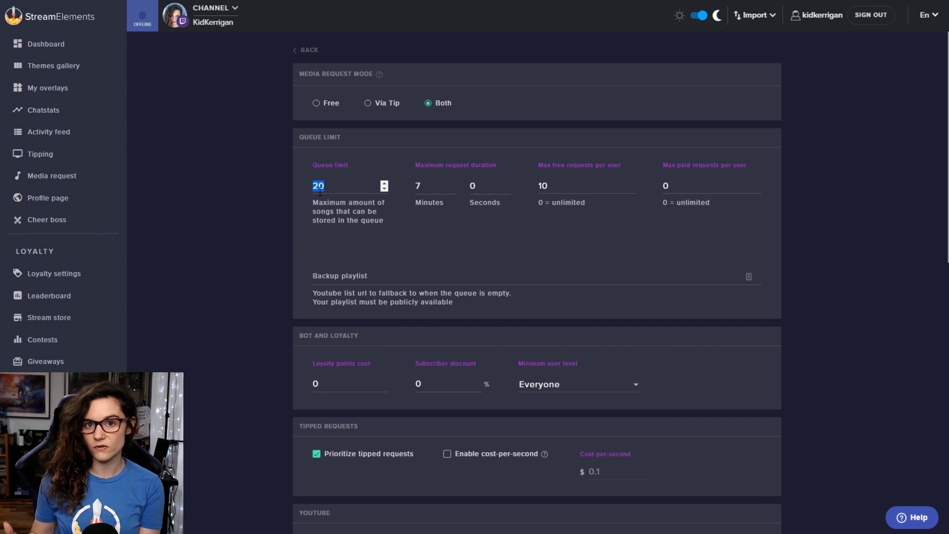
double_click(442, 187)
left_click(454, 237)
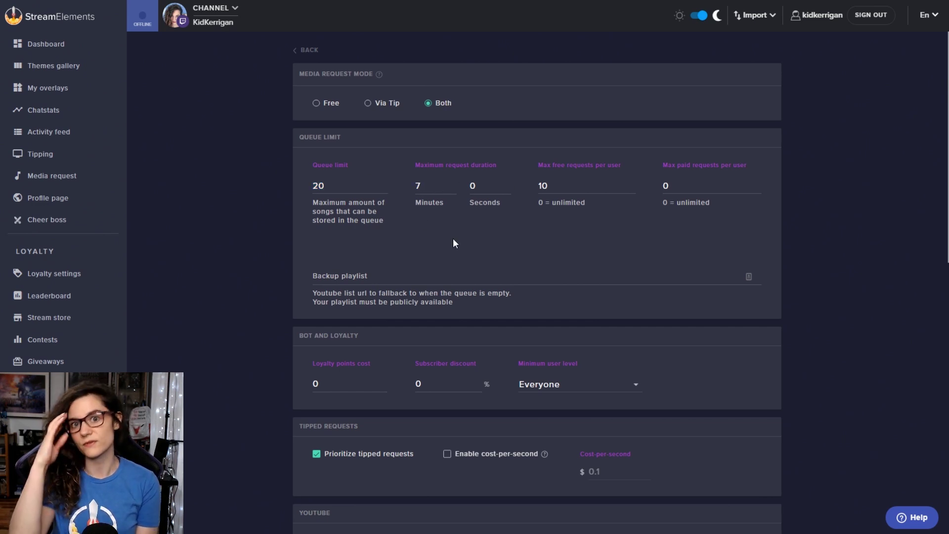
double_click(424, 186)
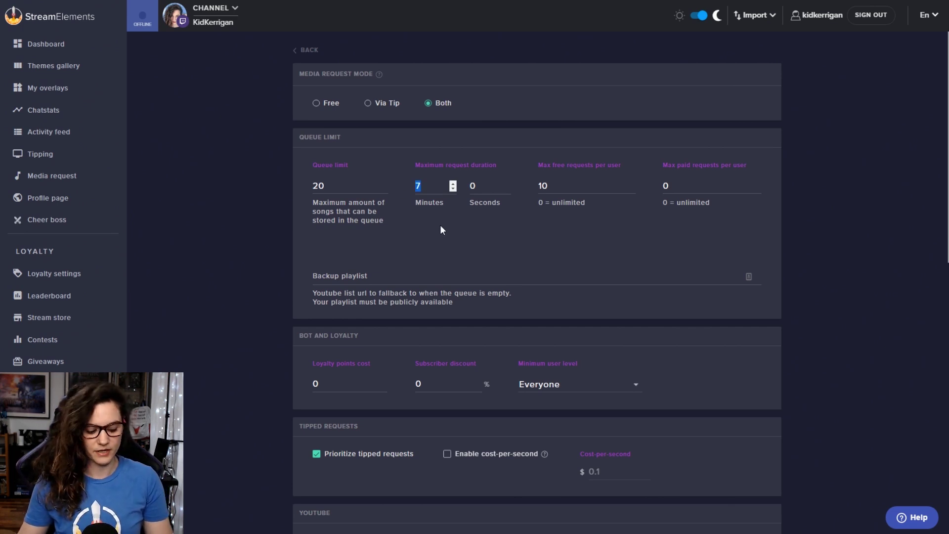
type("5")
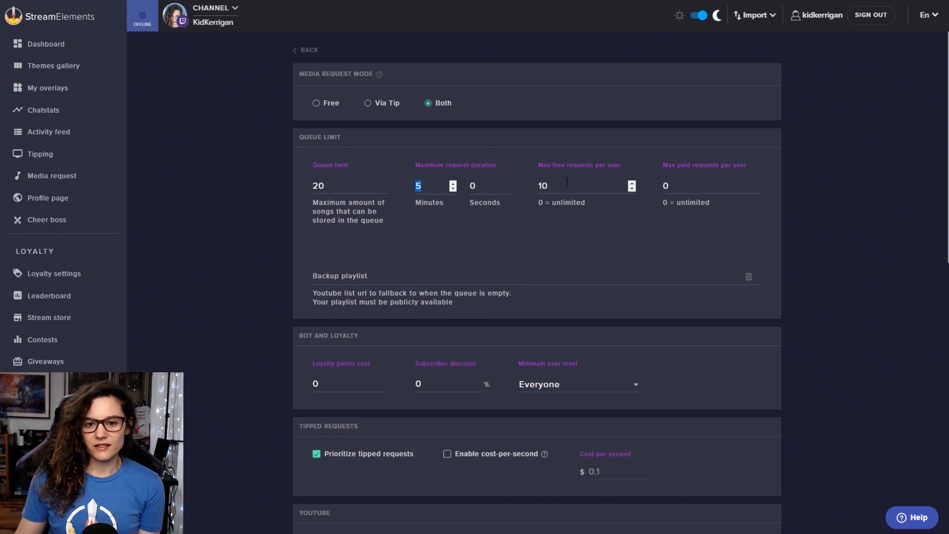
left_click(548, 188)
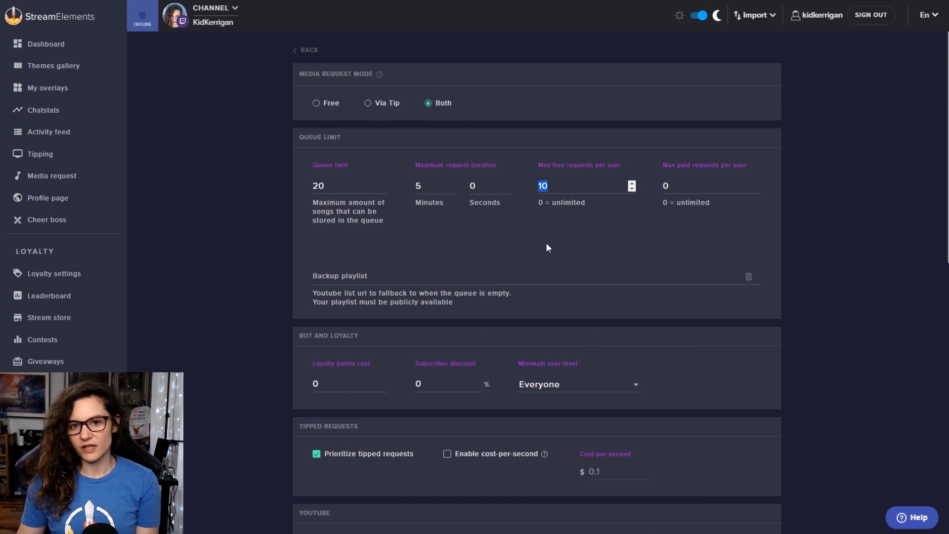
key("Right")
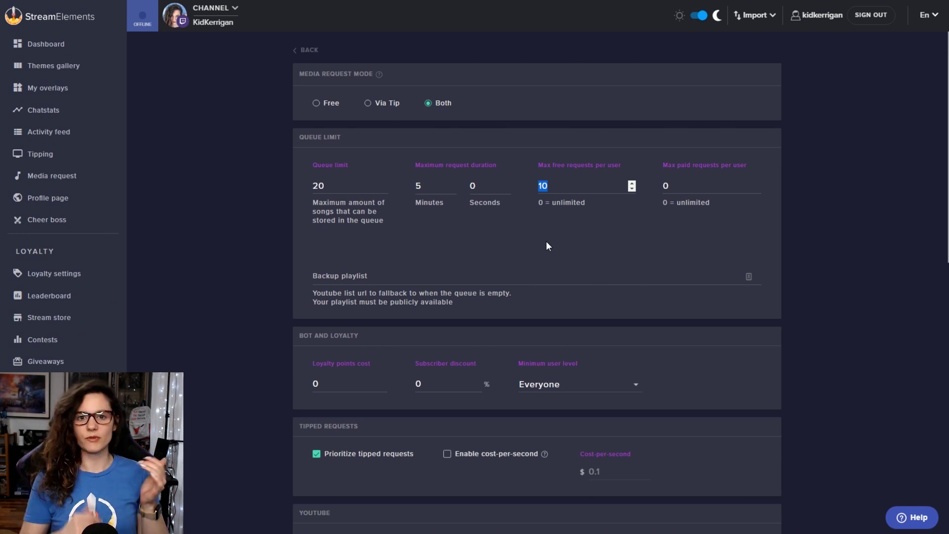
type("3")
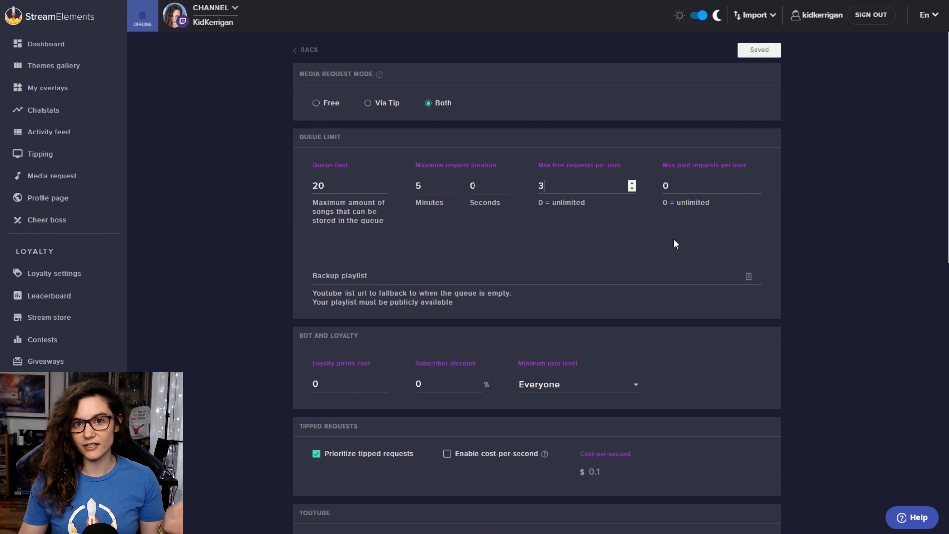
double_click(660, 187)
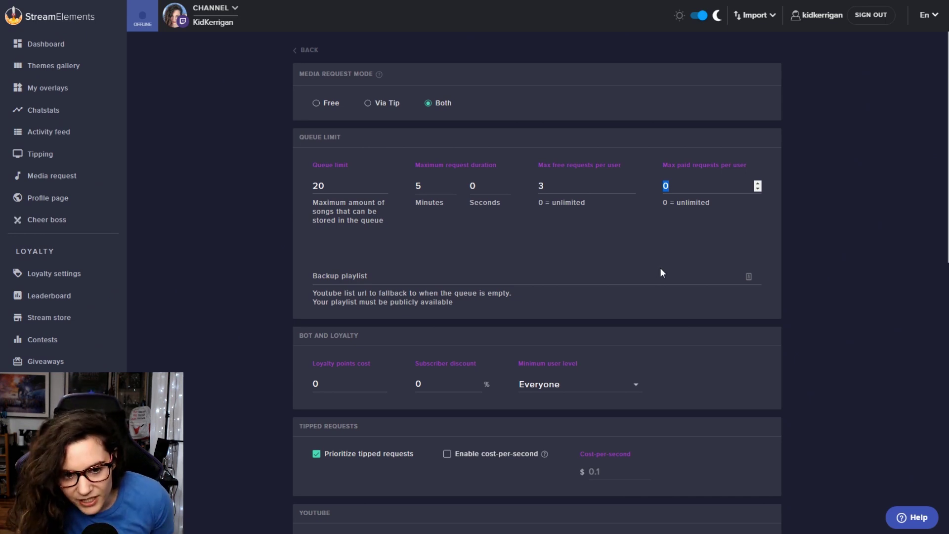
left_click(396, 271)
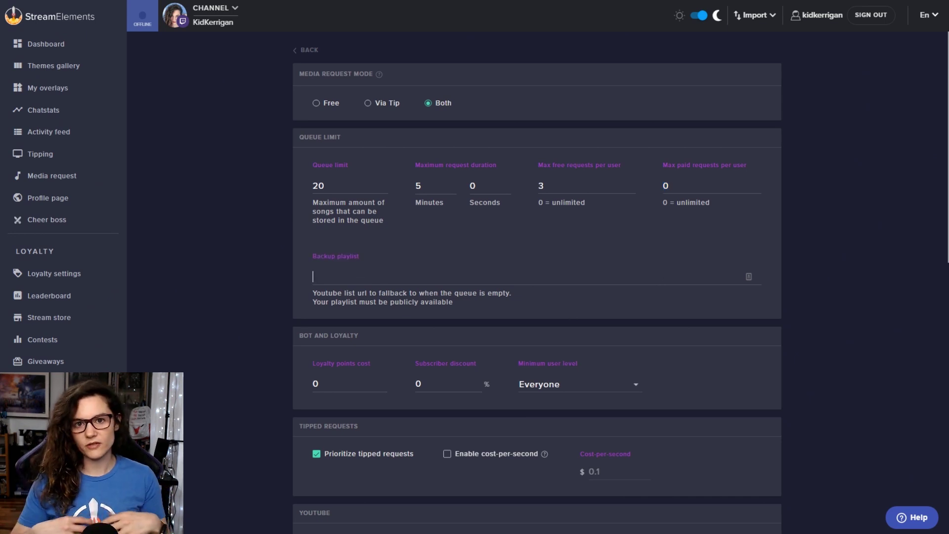